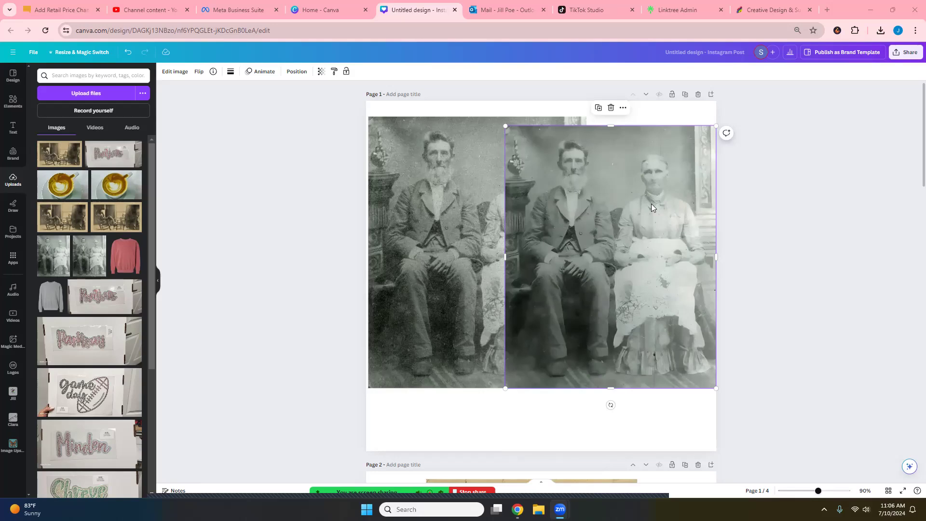
- Snap the right couple photo's top level with the left photo, then open the Apps library
{"action": "left_click_drag", "start_coordinate": [551, 225], "coordinate": [550, 215]}
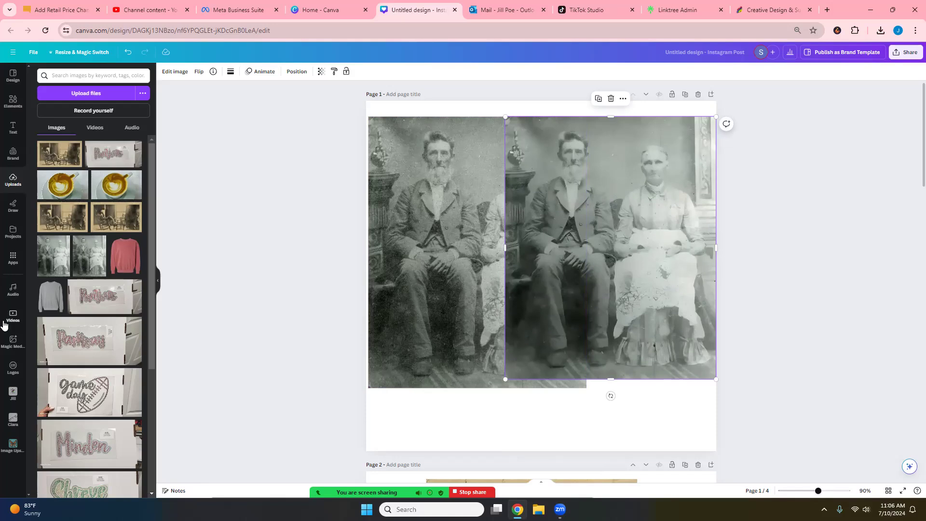
{"action": "left_click", "coordinate": [13, 257]}
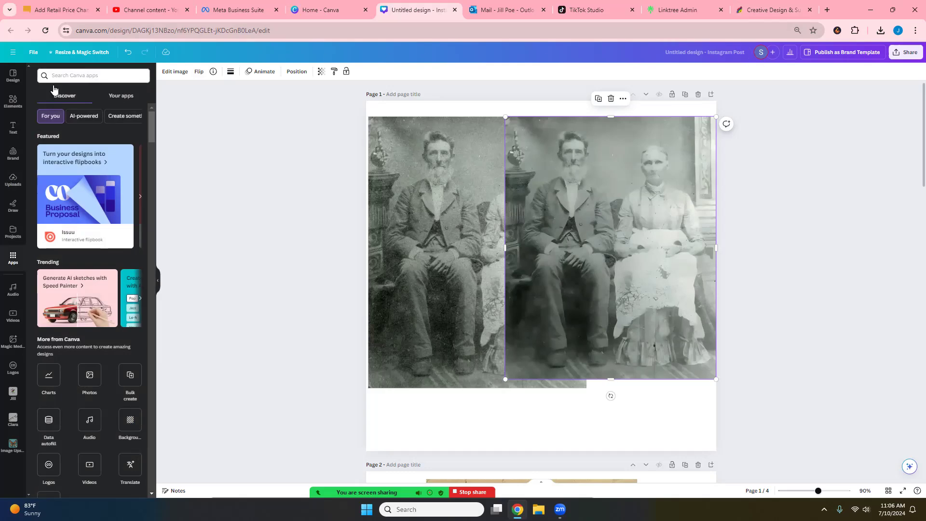
- Create a new square Instagram Post design
{"action": "left_click", "coordinate": [32, 55]}
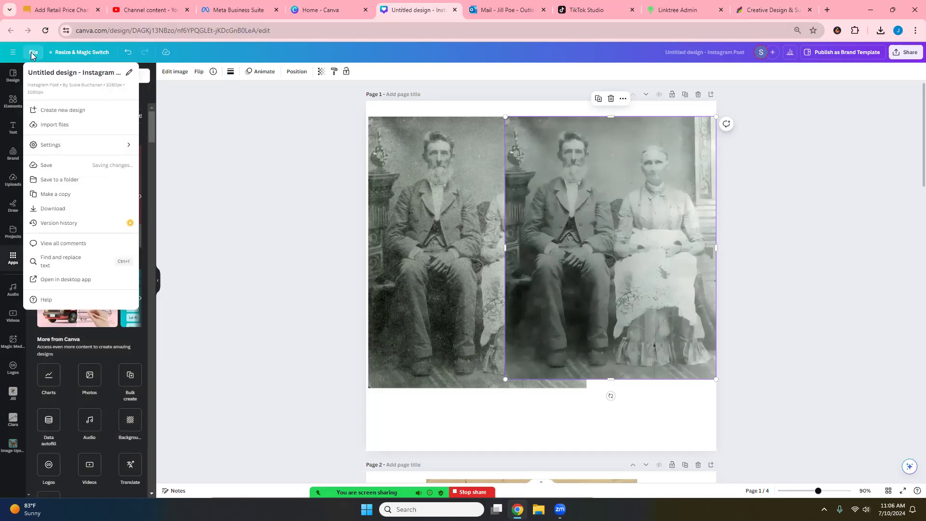
{"action": "left_click", "coordinate": [54, 114]}
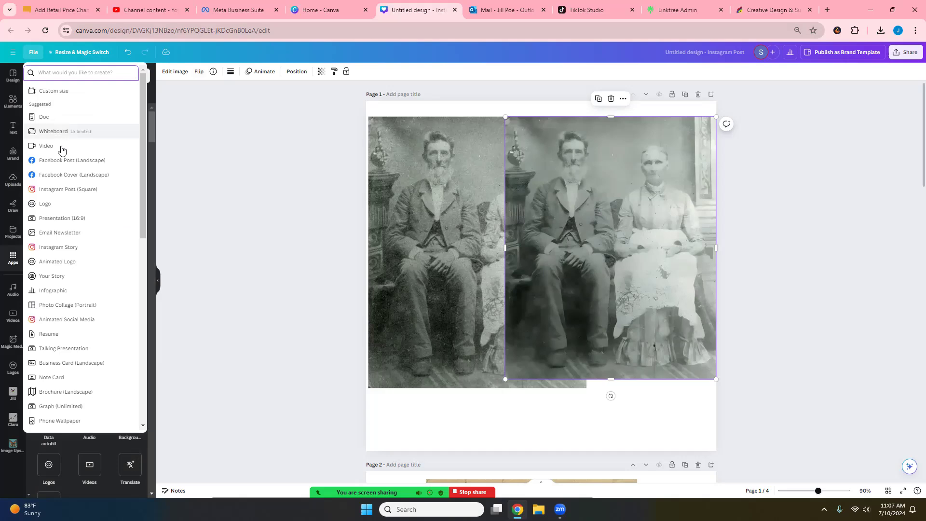
{"action": "left_click", "coordinate": [62, 188]}
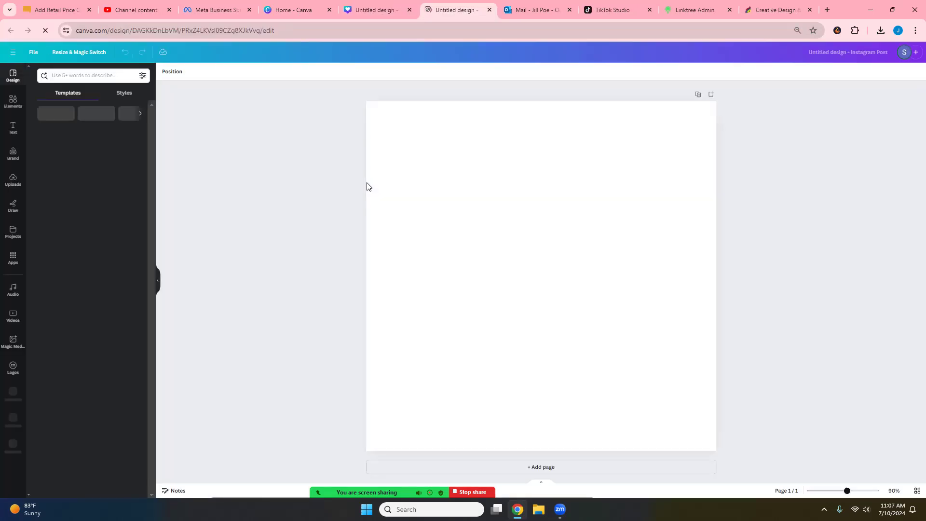
- Place the uploaded old couple photo on page 1, shift it right, and add a blank second page
{"action": "left_click", "coordinate": [13, 180]}
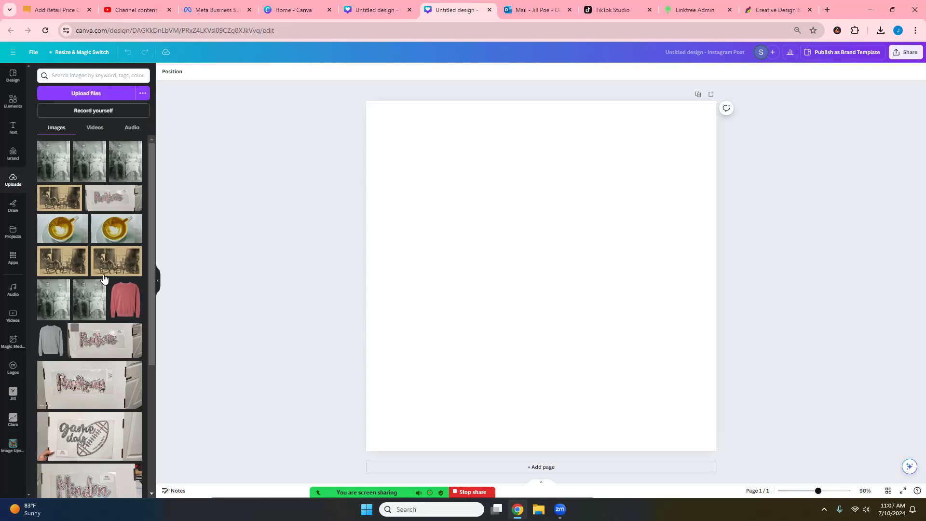
{"action": "left_click", "coordinate": [89, 299]}
{"action": "left_click_drag", "start_coordinate": [502, 295], "coordinate": [589, 300]}
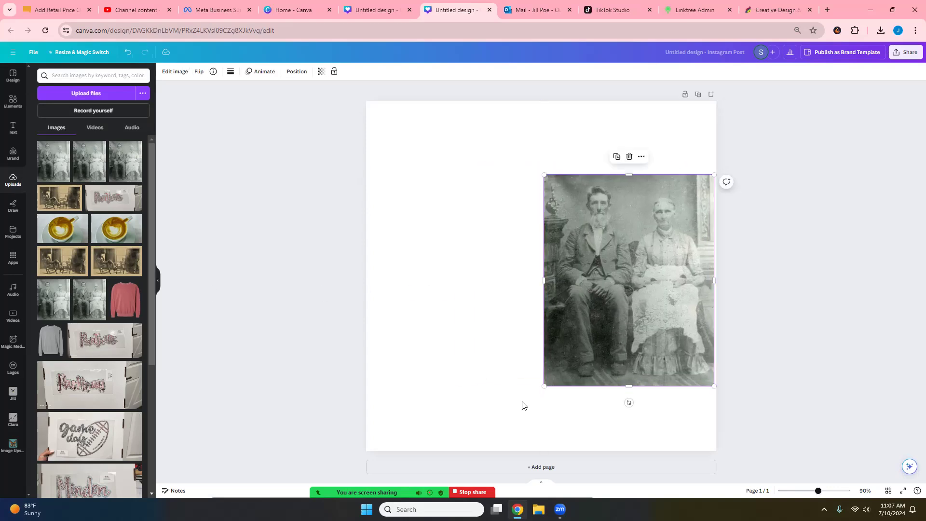
{"action": "left_click", "coordinate": [533, 466]}
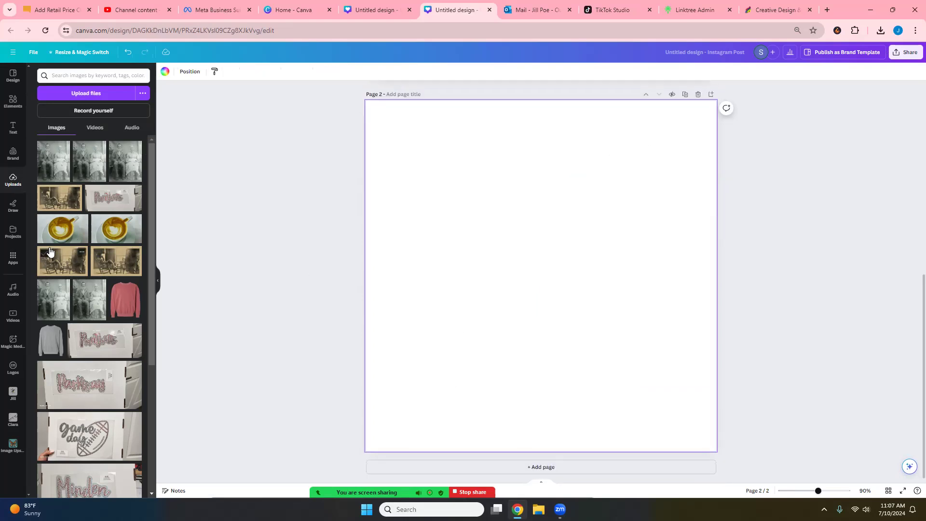
- Launch the Image Upscaler app from the Apps panel
{"action": "left_click", "coordinate": [11, 259]}
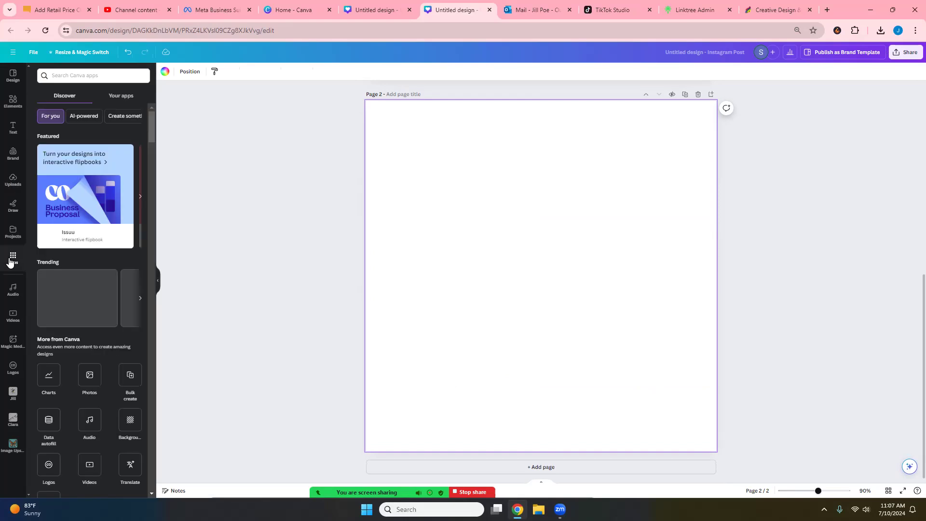
{"action": "left_click_drag", "start_coordinate": [150, 124], "coordinate": [149, 149]}
{"action": "left_click", "coordinate": [110, 197]}
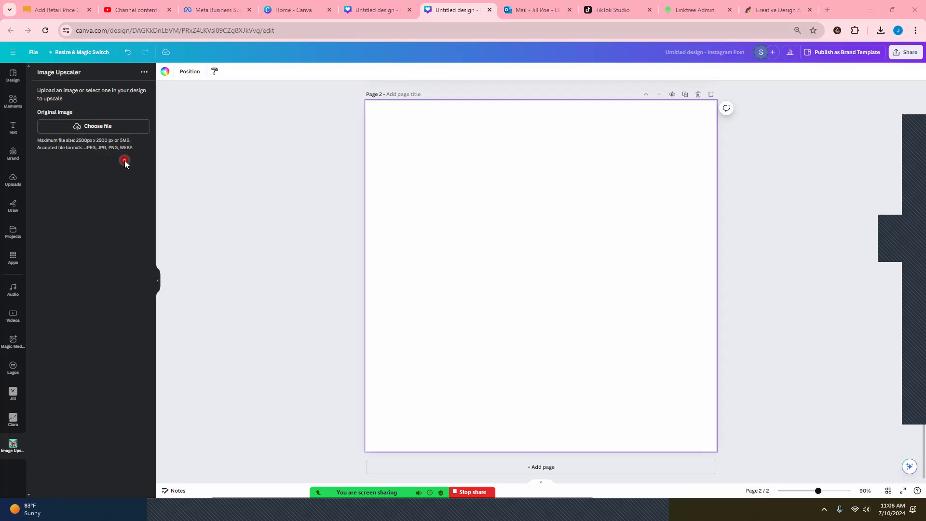
- Upscale IMG_0635 from Downloads at 2x and add the enhanced photo to the design
{"action": "left_click", "coordinate": [87, 126]}
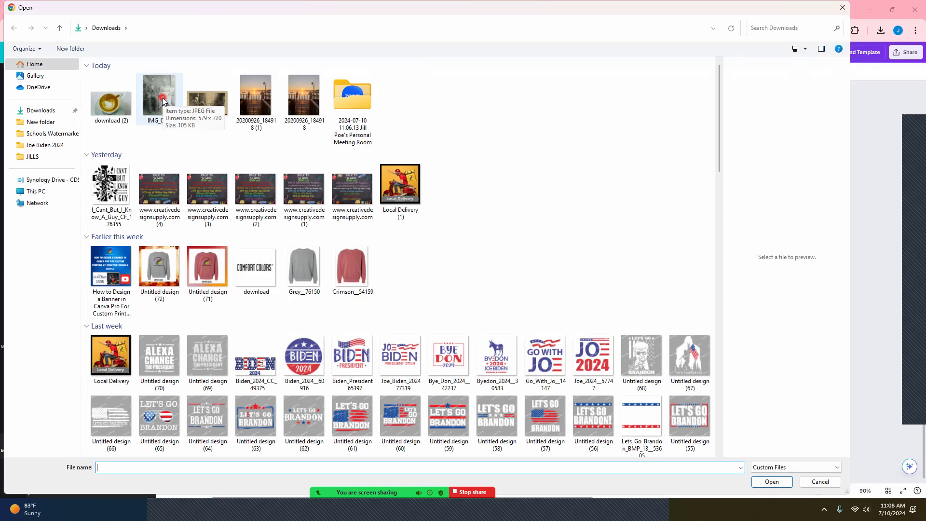
{"action": "double_click", "coordinate": [162, 99]}
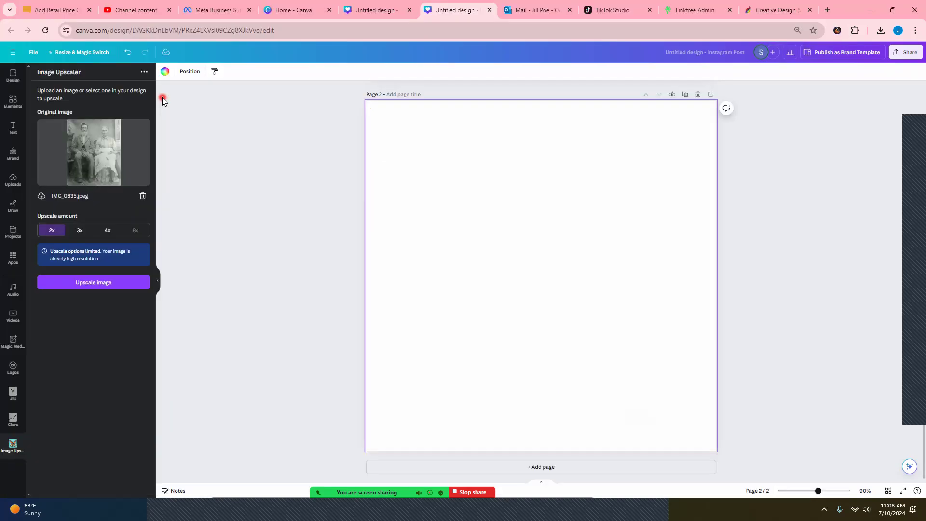
{"action": "left_click", "coordinate": [50, 230]}
{"action": "left_click", "coordinate": [76, 232]}
{"action": "left_click", "coordinate": [56, 232]}
{"action": "left_click", "coordinate": [77, 288]}
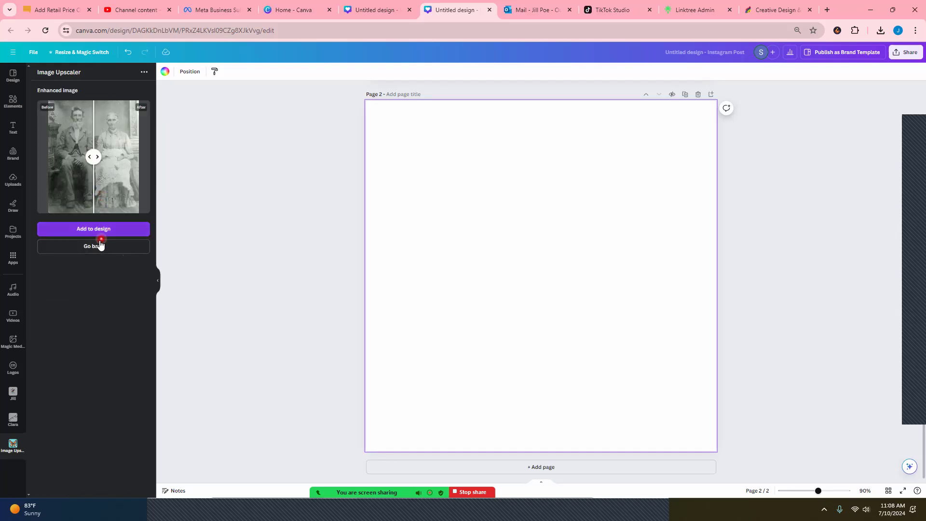
{"action": "left_click", "coordinate": [101, 230]}
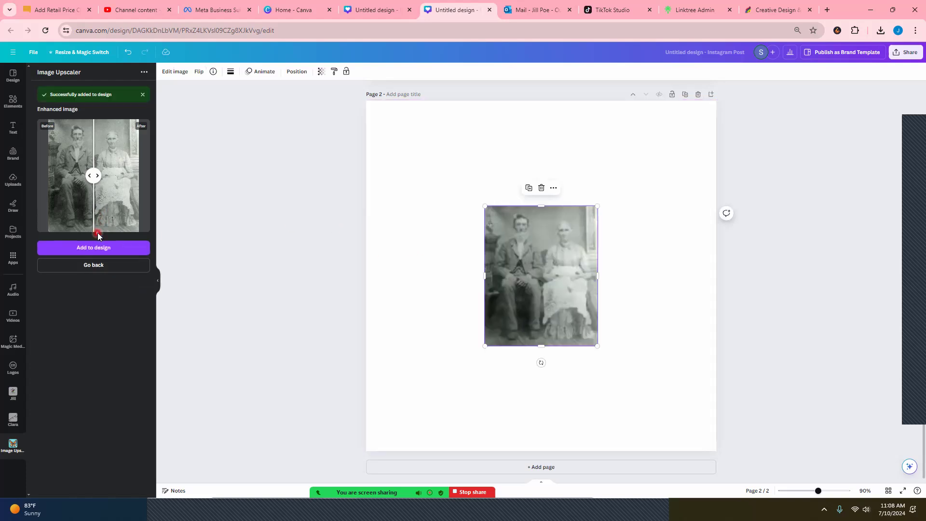
- Enlarge the enhanced photo and position it toward page 2's right side
{"action": "left_click_drag", "start_coordinate": [528, 299], "coordinate": [430, 235]}
{"action": "left_click_drag", "start_coordinate": [497, 281], "coordinate": [590, 417]}
{"action": "left_click_drag", "start_coordinate": [505, 345], "coordinate": [601, 342]}
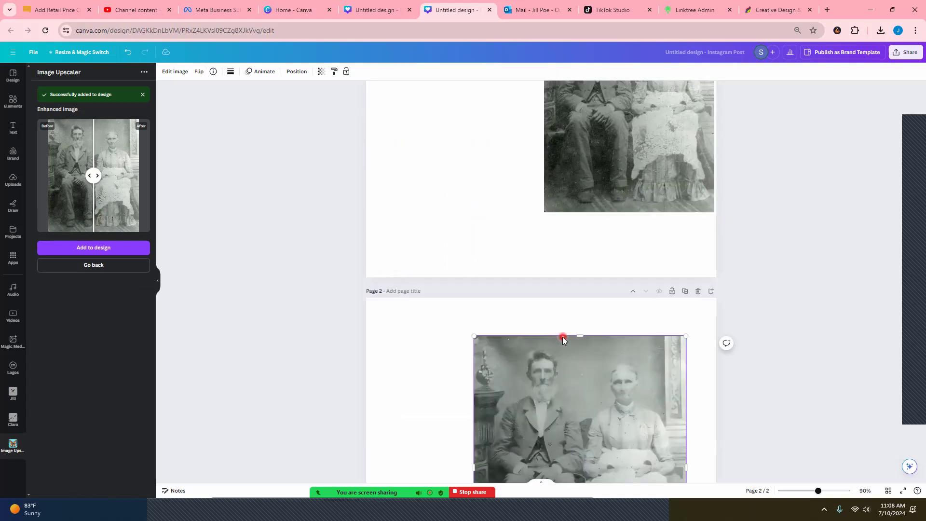
- Bring page 1's original photo onto page 2, matching size and top edge beside the enhanced copy
{"action": "scroll", "coordinate": [563, 337], "scroll_direction": "up", "scroll_amount": 5}
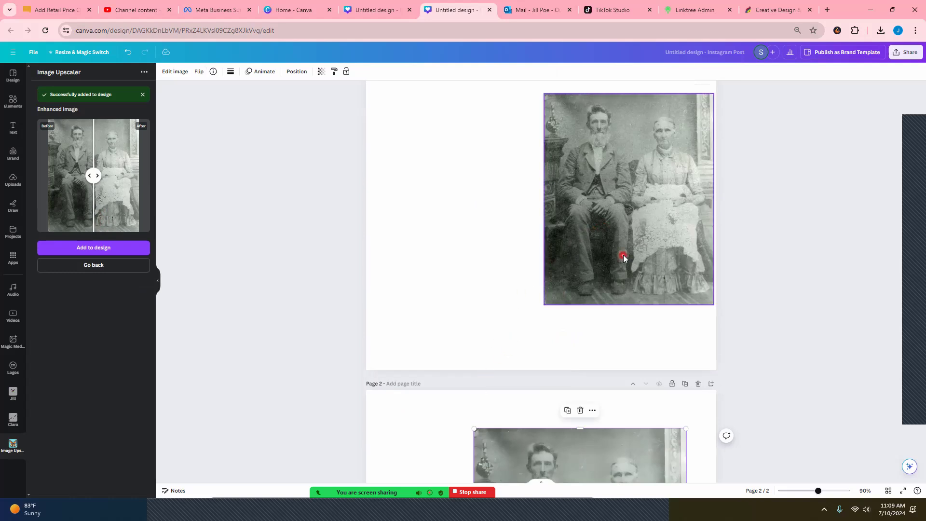
{"action": "left_click_drag", "start_coordinate": [616, 209], "coordinate": [443, 512]}
{"action": "scroll", "coordinate": [661, 360], "scroll_direction": "down", "scroll_amount": 5}
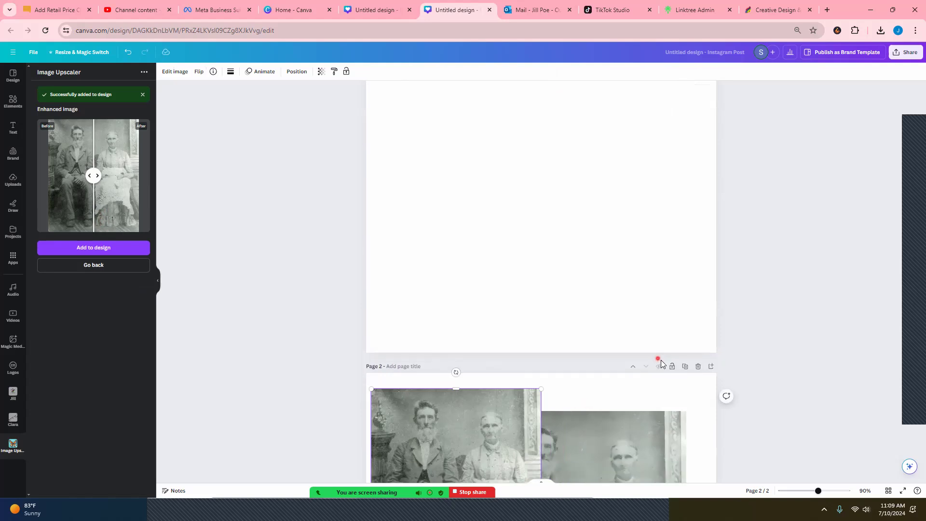
{"action": "mouse_move", "coordinate": [435, 296]}
{"action": "left_mouse_down"}
{"action": "mouse_move", "coordinate": [430, 321]}
{"action": "mouse_move", "coordinate": [436, 296]}
{"action": "mouse_move", "coordinate": [433, 308]}
{"action": "left_mouse_up"}
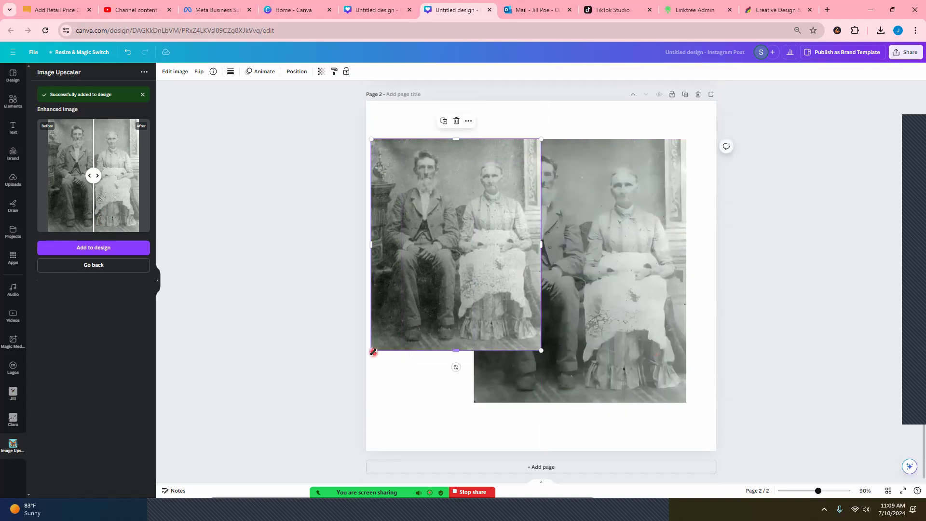
{"action": "left_click_drag", "start_coordinate": [371, 351], "coordinate": [331, 407]}
{"action": "left_click_drag", "start_coordinate": [413, 355], "coordinate": [444, 343]}
{"action": "left_click_drag", "start_coordinate": [626, 334], "coordinate": [537, 320]}
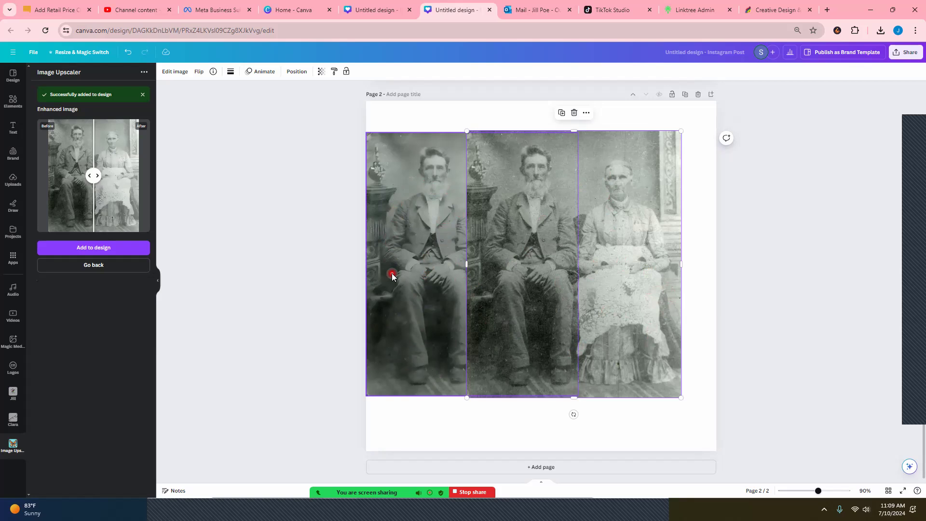
{"action": "left_click_drag", "start_coordinate": [417, 267], "coordinate": [569, 275]}
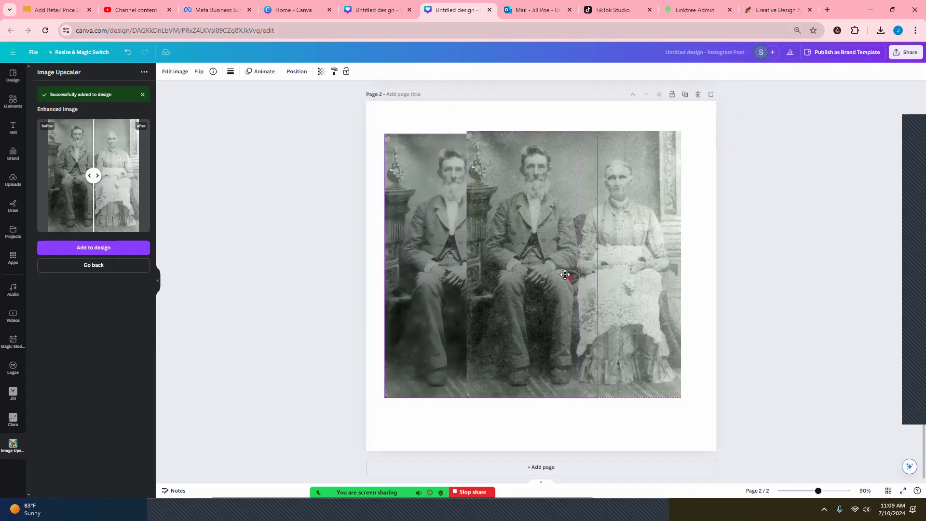
- Switch to the other four-page Untitled design and scroll to page 3
{"action": "left_click", "coordinate": [376, 9]}
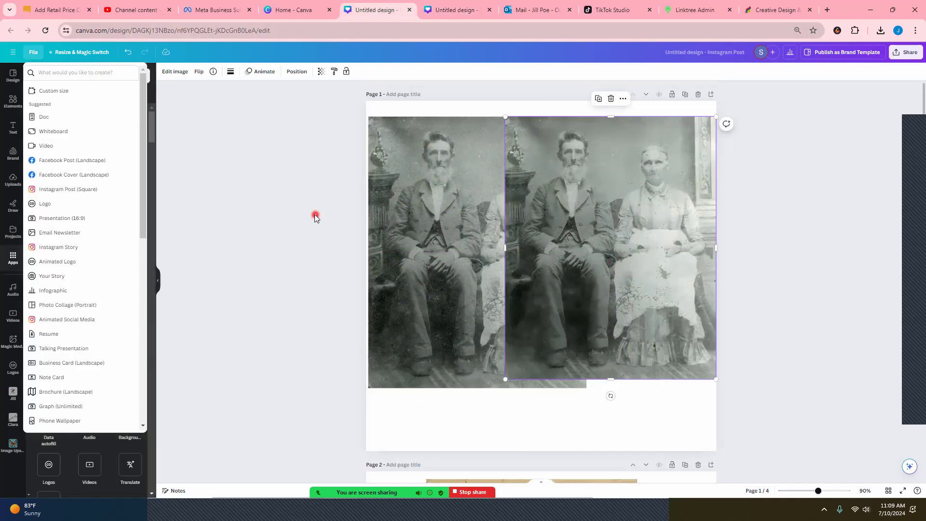
{"action": "left_click", "coordinate": [300, 227]}
{"action": "scroll", "coordinate": [505, 309], "scroll_direction": "down", "scroll_amount": 8}
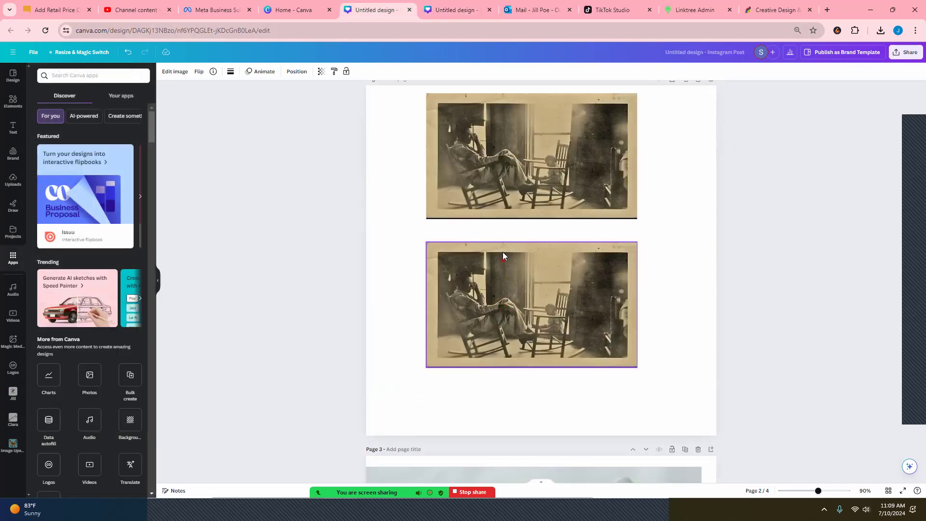
{"action": "scroll", "coordinate": [424, 311], "scroll_direction": "down", "scroll_amount": 10}
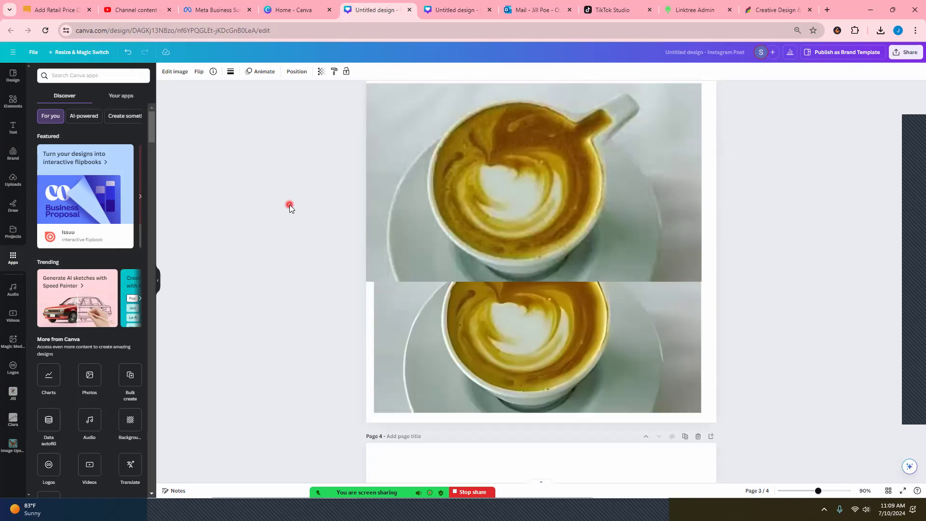
{"action": "scroll", "coordinate": [285, 270], "scroll_direction": "up", "scroll_amount": 4}
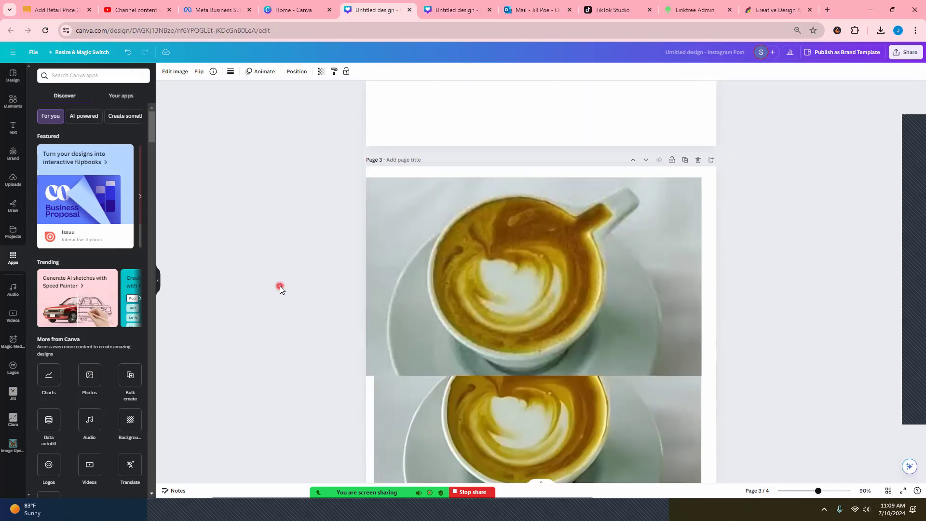
{"action": "scroll", "coordinate": [280, 288], "scroll_direction": "down", "scroll_amount": 2}
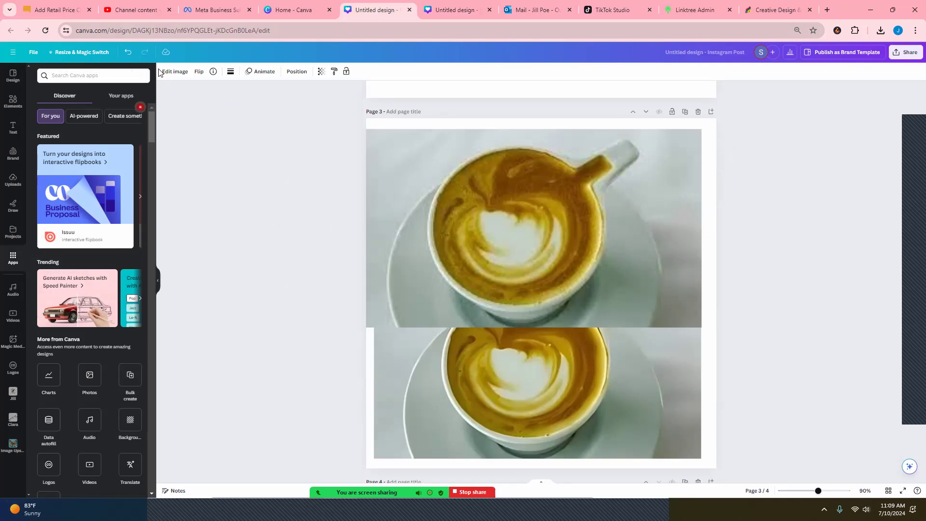
{"action": "left_click", "coordinate": [304, 9]}
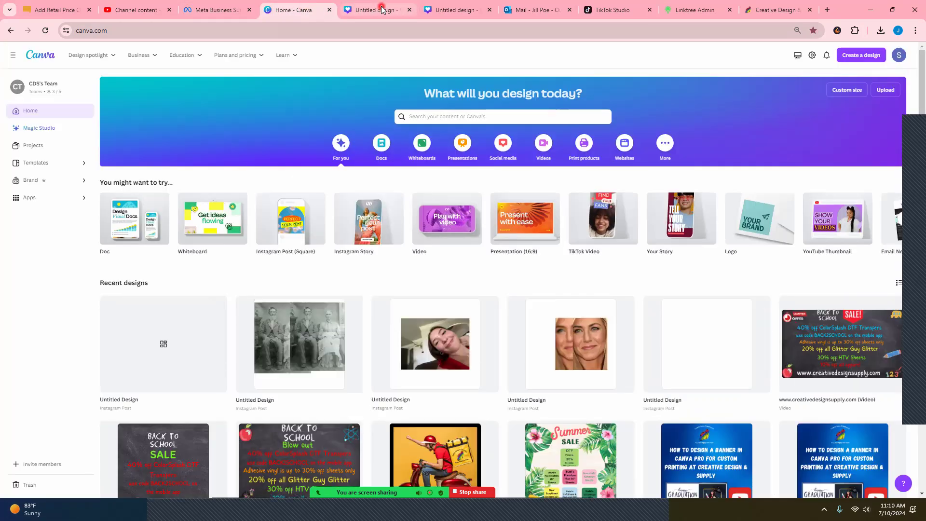
{"action": "left_click", "coordinate": [381, 8]}
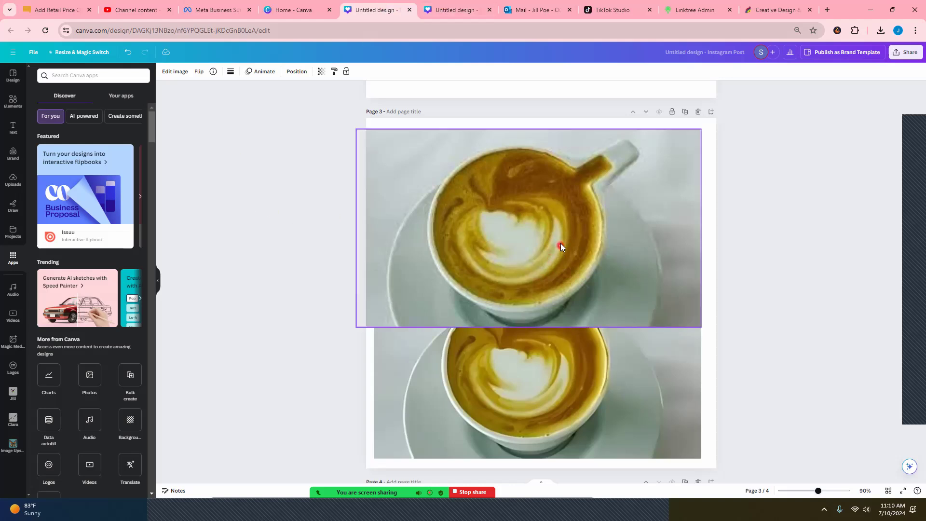
- Arrange the two coffee cup photos so the upper one slightly overlaps the lower
{"action": "left_click_drag", "start_coordinate": [486, 238], "coordinate": [495, 227]}
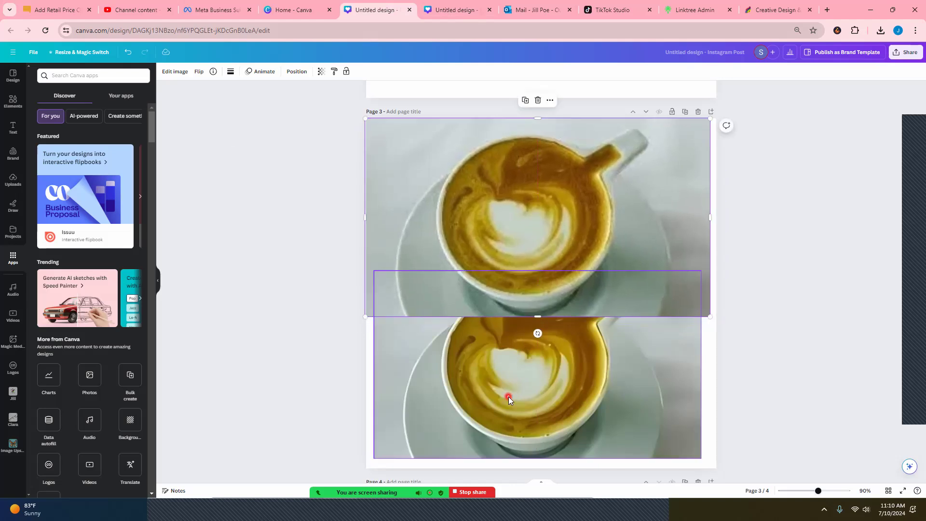
{"action": "mouse_move", "coordinate": [508, 397]}
{"action": "left_mouse_down"}
{"action": "mouse_move", "coordinate": [508, 359]}
{"action": "mouse_move", "coordinate": [506, 406]}
{"action": "left_mouse_up"}
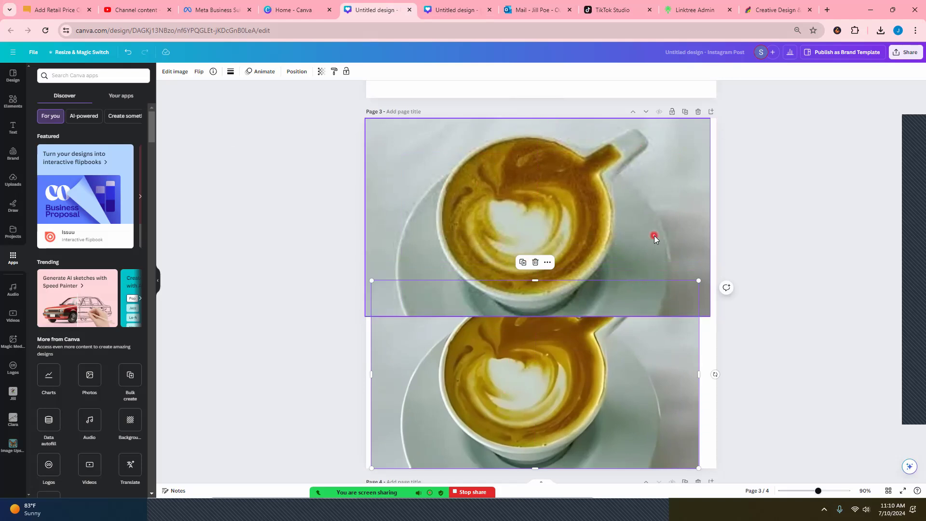
{"action": "mouse_move", "coordinate": [655, 236]}
{"action": "left_mouse_down"}
{"action": "mouse_move", "coordinate": [648, 407]}
{"action": "mouse_move", "coordinate": [654, 232]}
{"action": "left_mouse_up"}
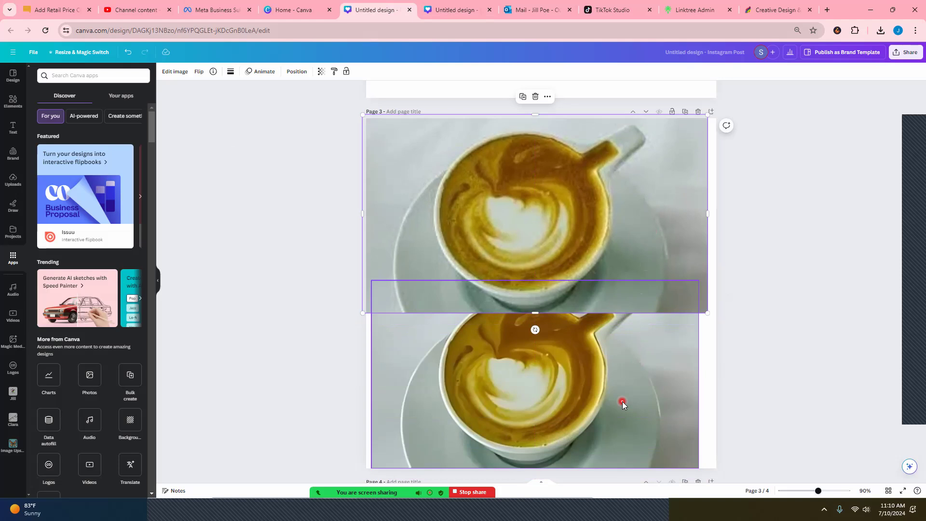
- Review the pages, then return to the two-page design with the upscaled couple photo
{"action": "scroll", "coordinate": [622, 402], "scroll_direction": "up", "scroll_amount": 10}
{"action": "scroll", "coordinate": [645, 299], "scroll_direction": "up", "scroll_amount": 1}
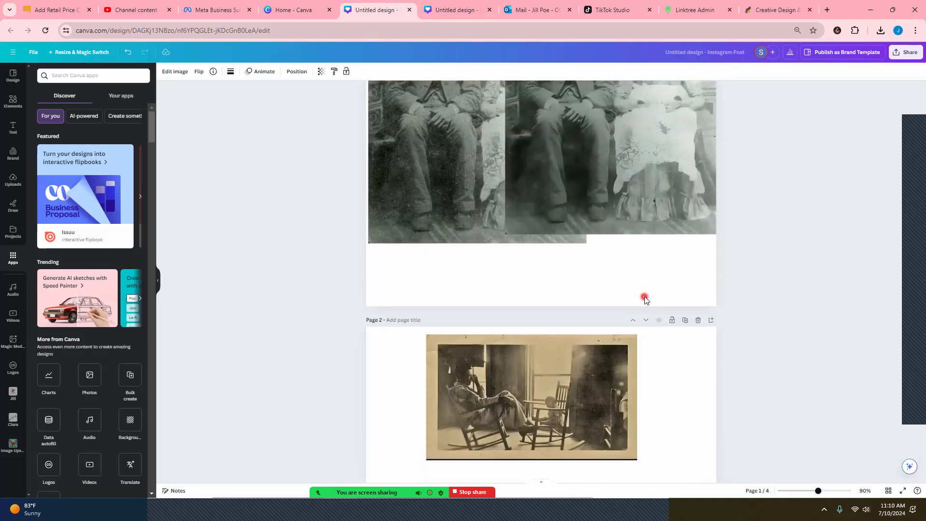
{"action": "scroll", "coordinate": [530, 299], "scroll_direction": "down", "scroll_amount": 1}
{"action": "scroll", "coordinate": [536, 292], "scroll_direction": "up", "scroll_amount": 3}
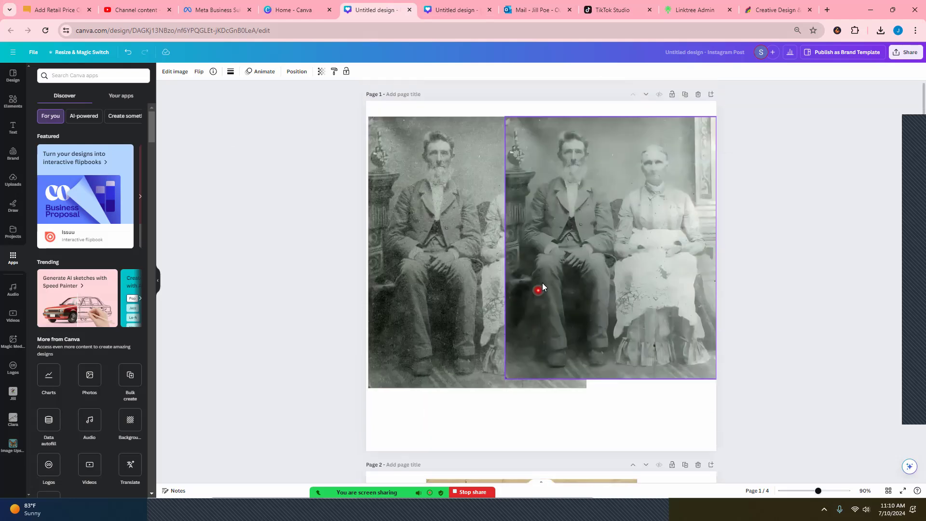
{"action": "scroll", "coordinate": [543, 280], "scroll_direction": "down", "scroll_amount": 1}
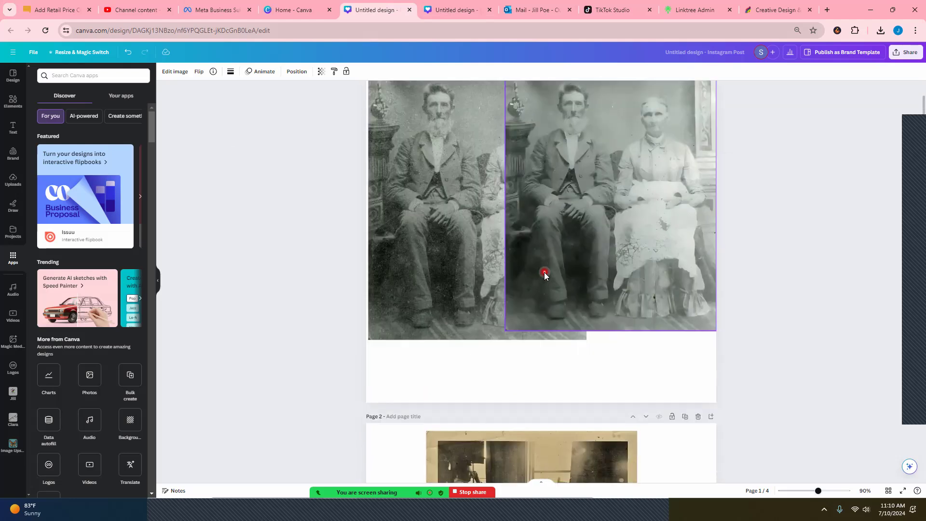
{"action": "scroll", "coordinate": [153, 160], "scroll_direction": "down", "scroll_amount": 3}
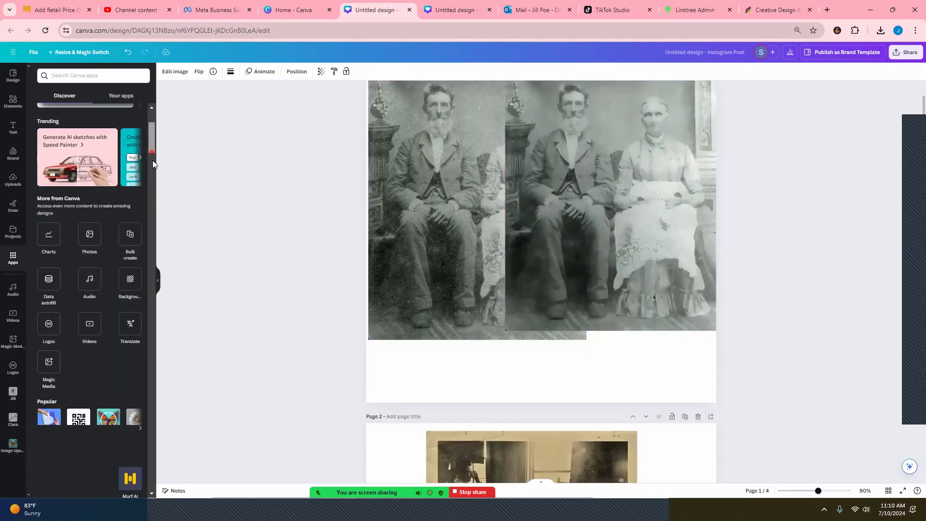
{"action": "left_click_drag", "start_coordinate": [152, 161], "coordinate": [236, 235]}
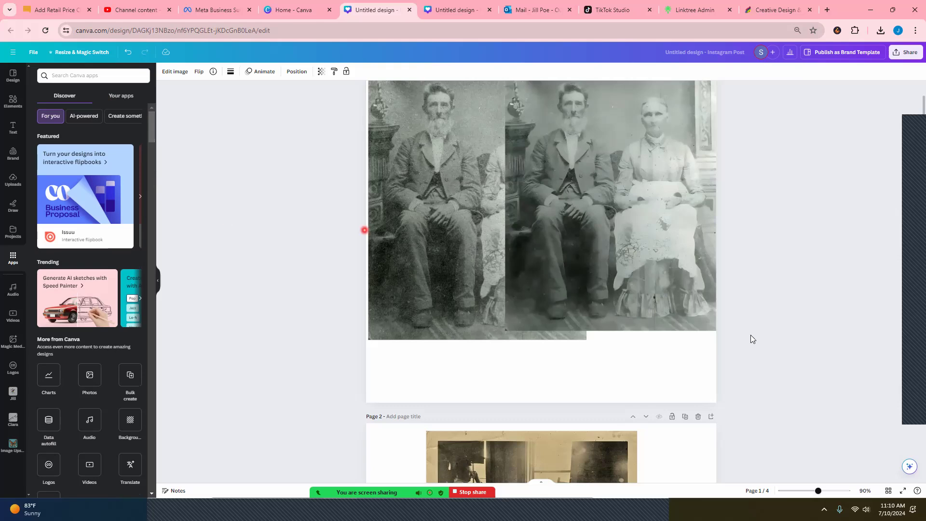
{"action": "scroll", "coordinate": [571, 207], "scroll_direction": "up", "scroll_amount": 1}
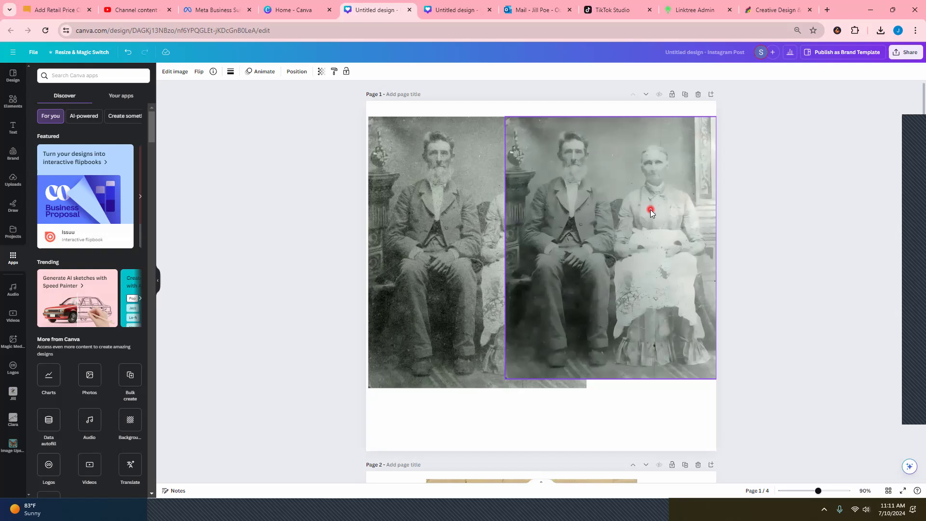
{"action": "left_click", "coordinate": [452, 10]}
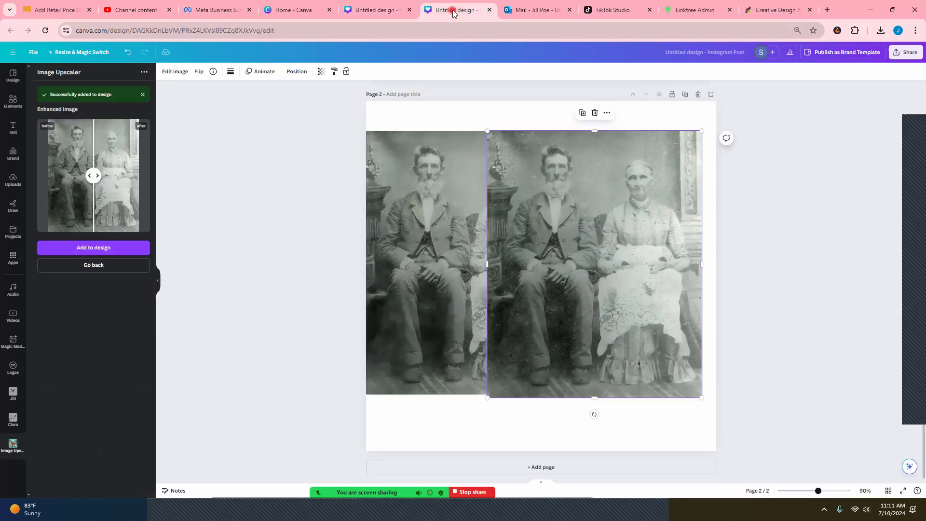